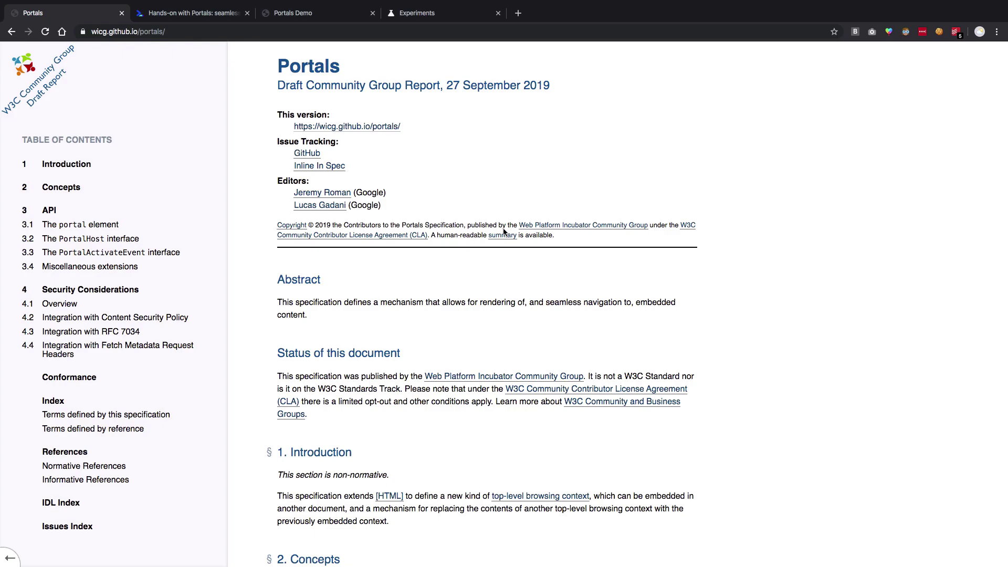
Scroll through the Portals spec, switch to the Hands-on with Portals article, and scroll to its demo video.
scroll(416, 222, down, 1)
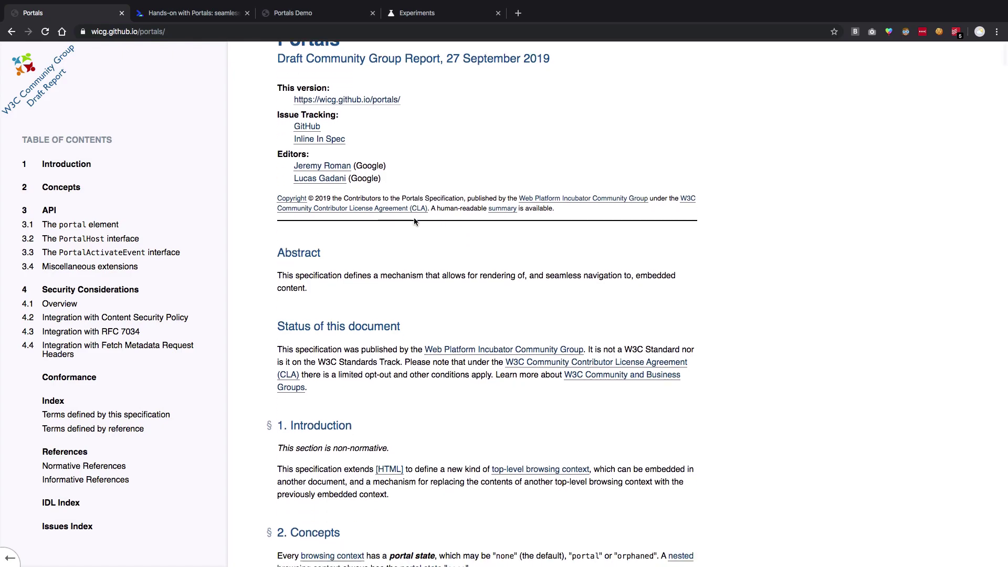
scroll(414, 222, down, 2)
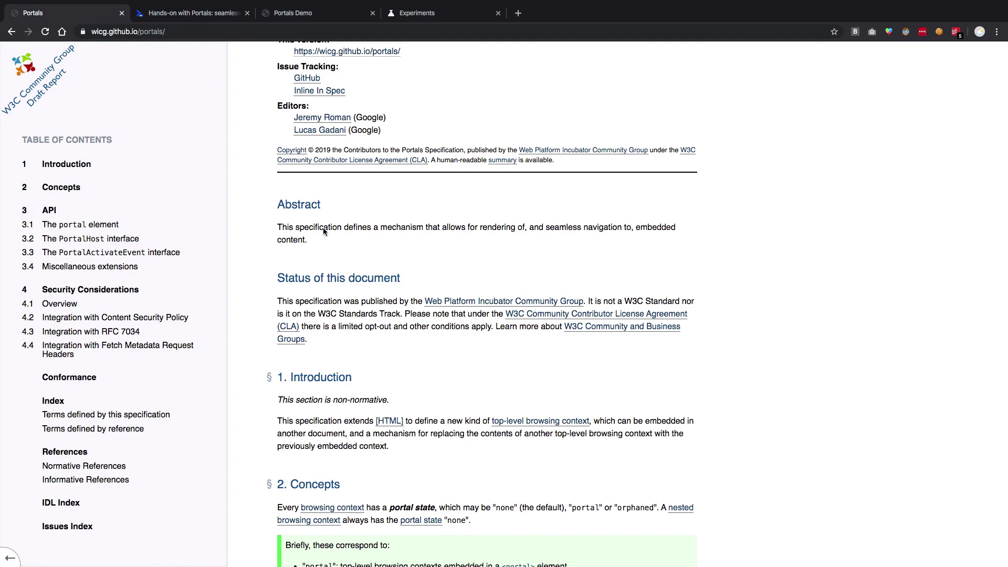
click(204, 21)
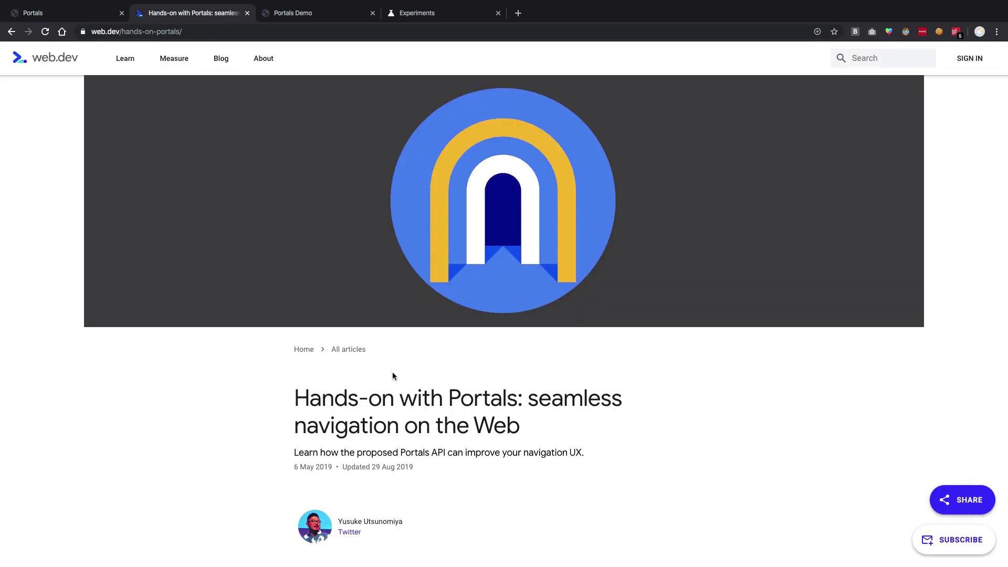
scroll(394, 376, down, 8)
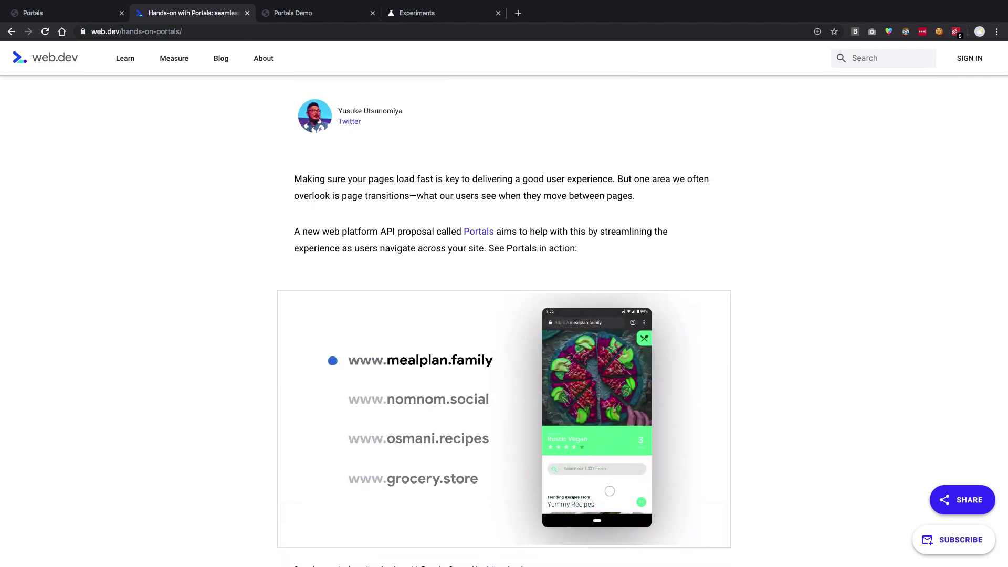
scroll(390, 297, down, 1)
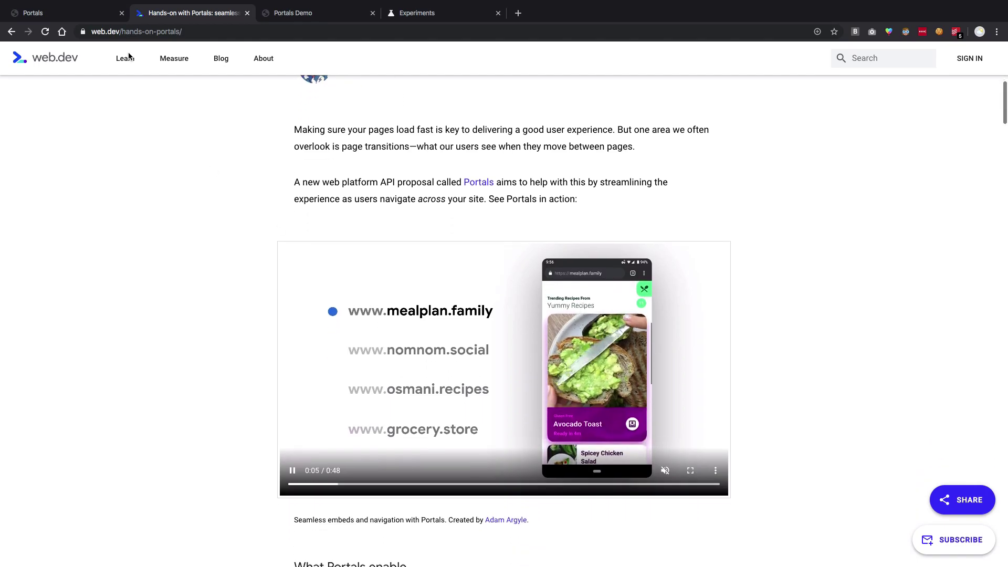
click(105, 17)
click(160, 14)
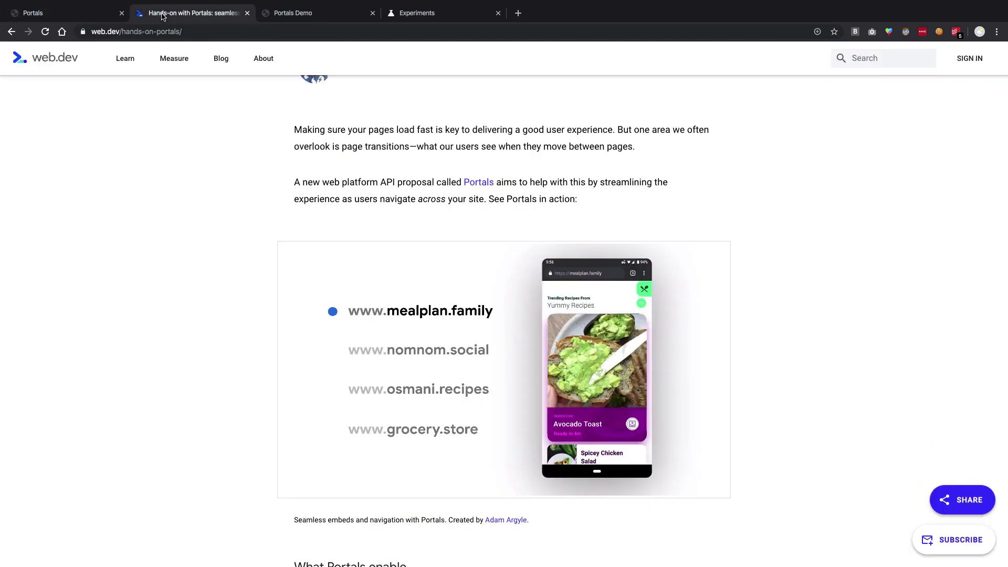
On the Portals Demo tab, highlight the codedamn.github.io domain, then show the chrome://flags Experiments page.
click(288, 13)
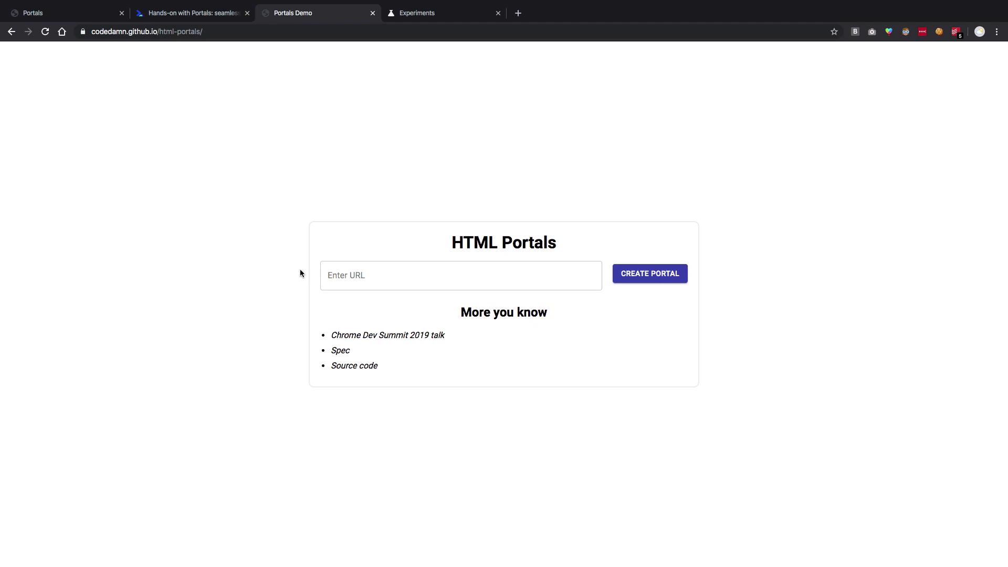
click(361, 284)
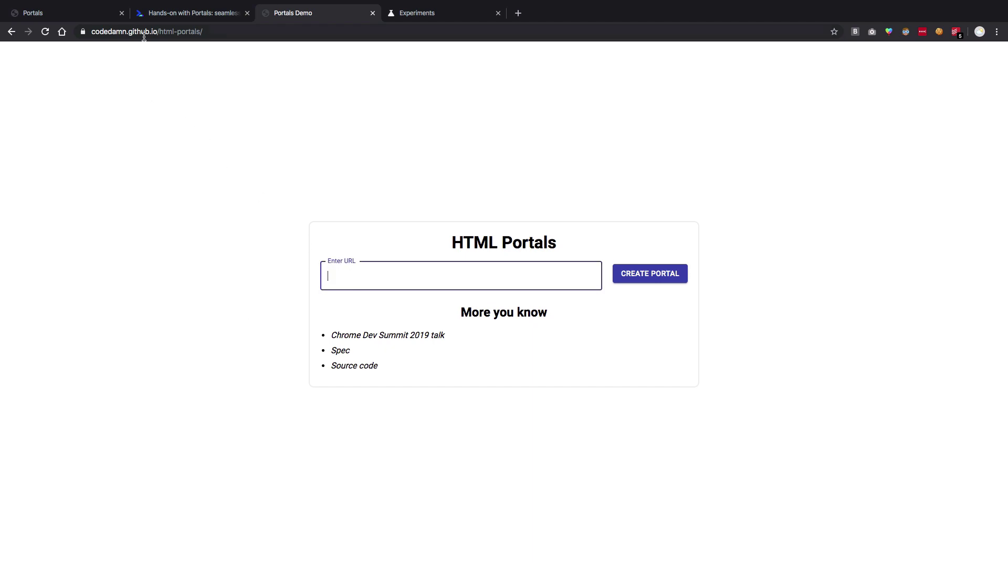
click(114, 33)
click(114, 33)
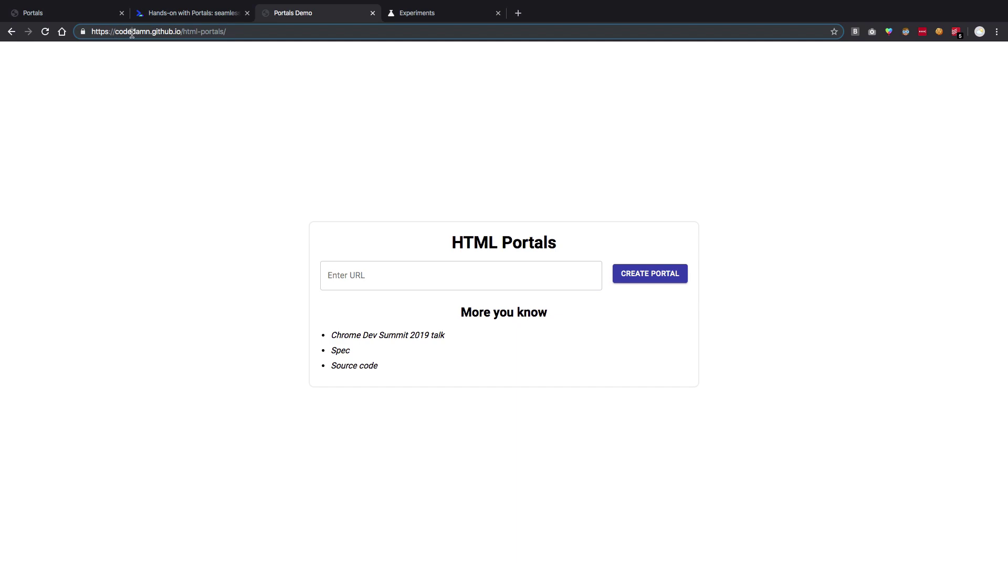
drag(115, 32, 178, 32)
click(179, 33)
click(213, 84)
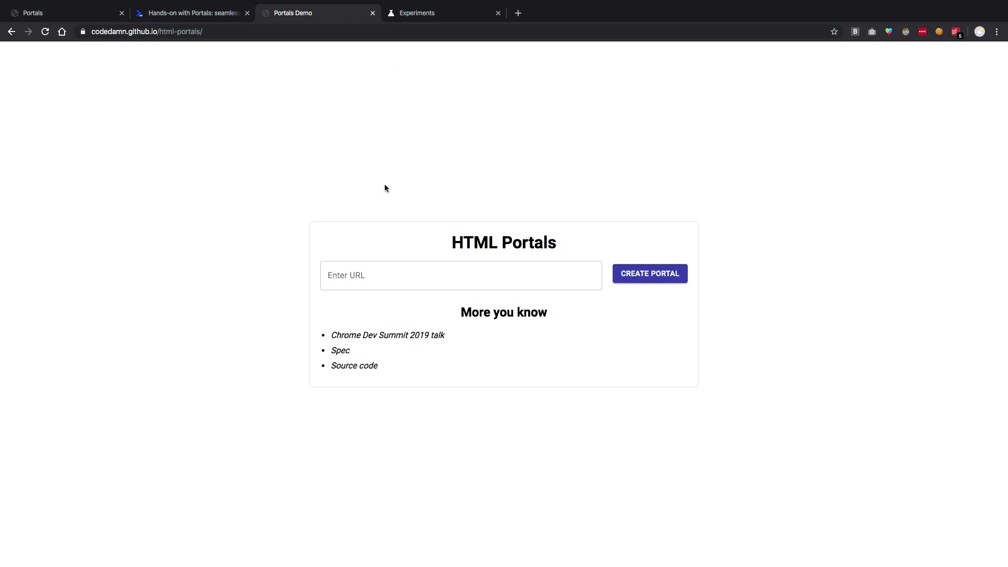
click(444, 13)
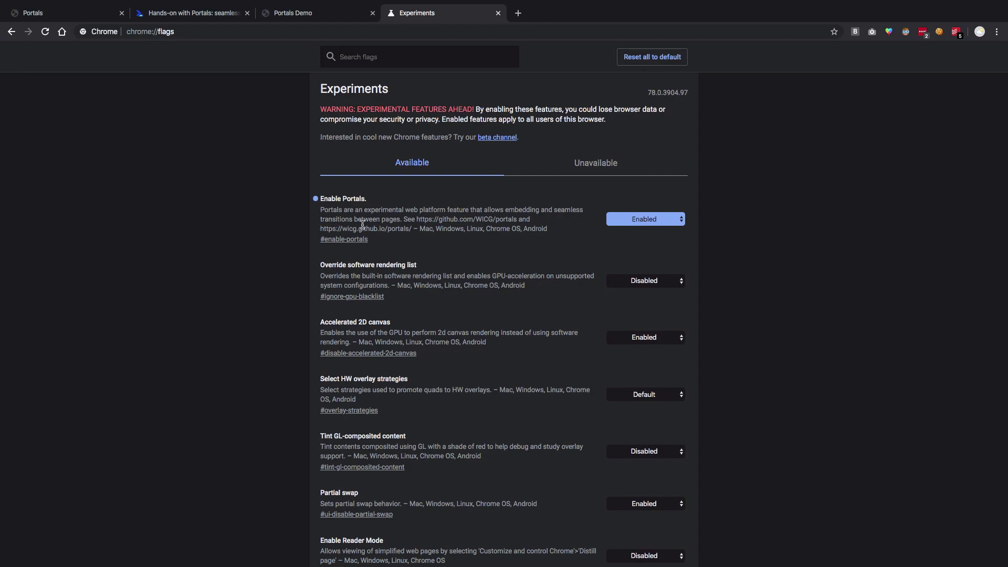
Search the flags for 'enable-port' to confirm Portals is Enabled, then return to the demo tab.
drag(376, 242, 294, 253)
click(291, 254)
click(351, 61)
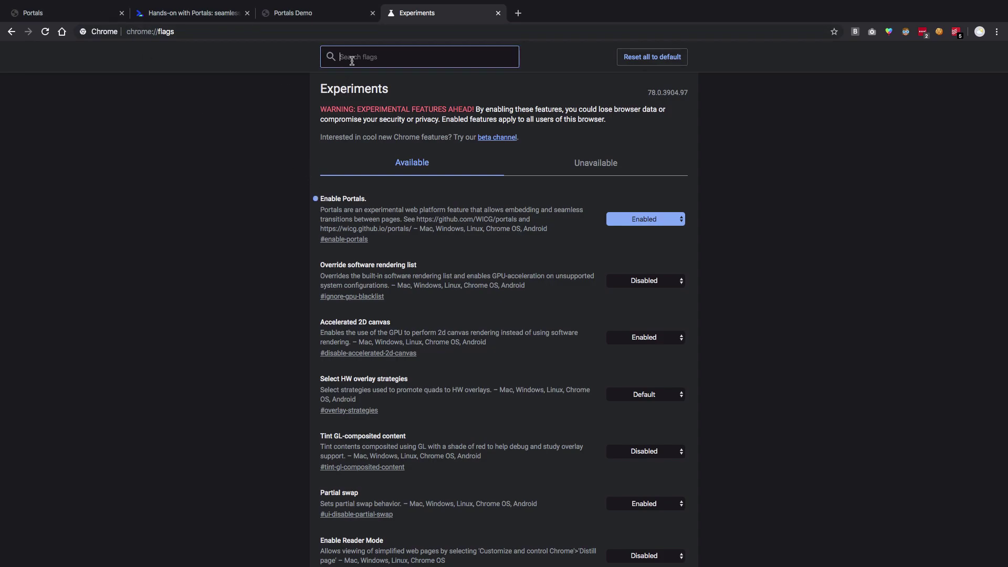
text(enable-port)
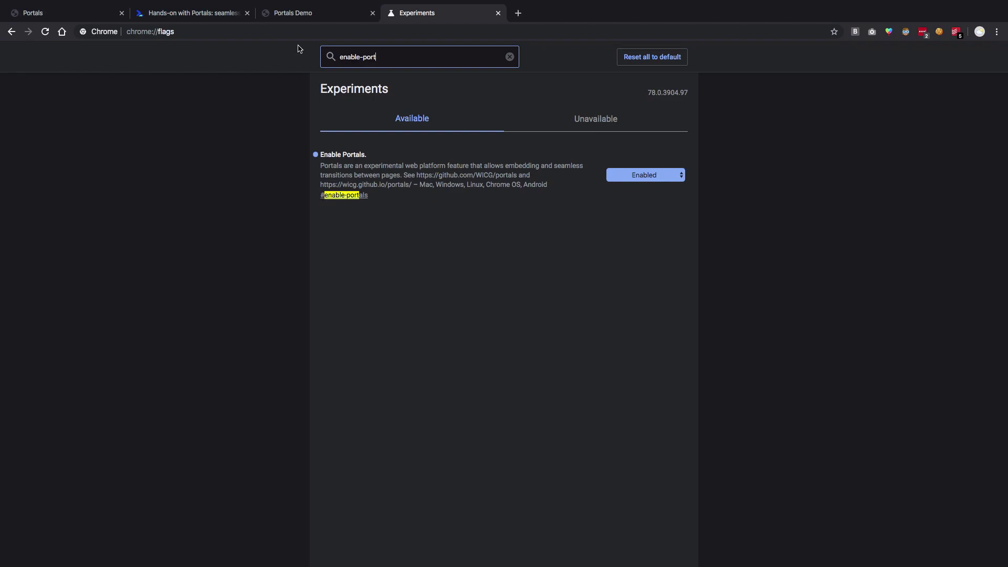
click(297, 14)
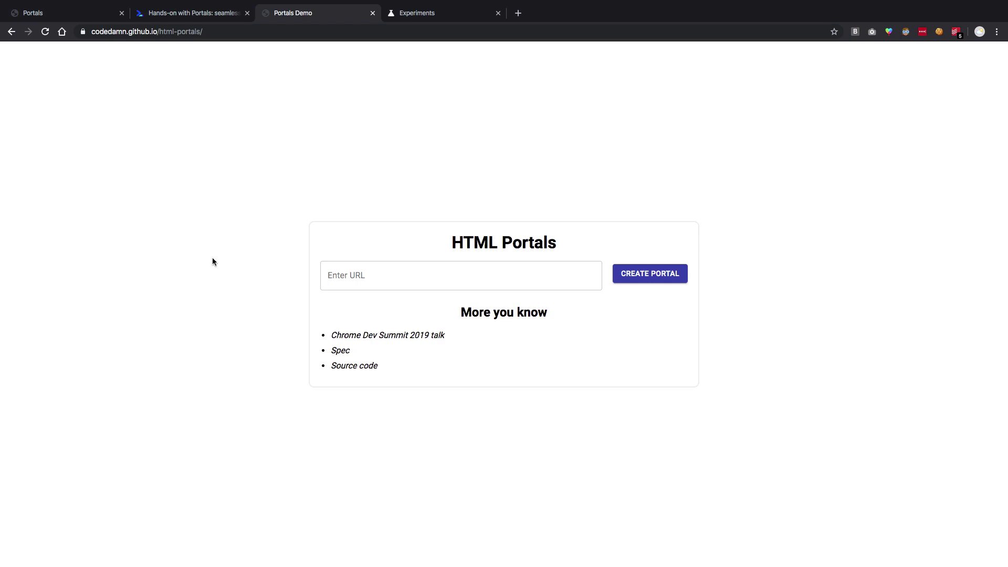
click(360, 283)
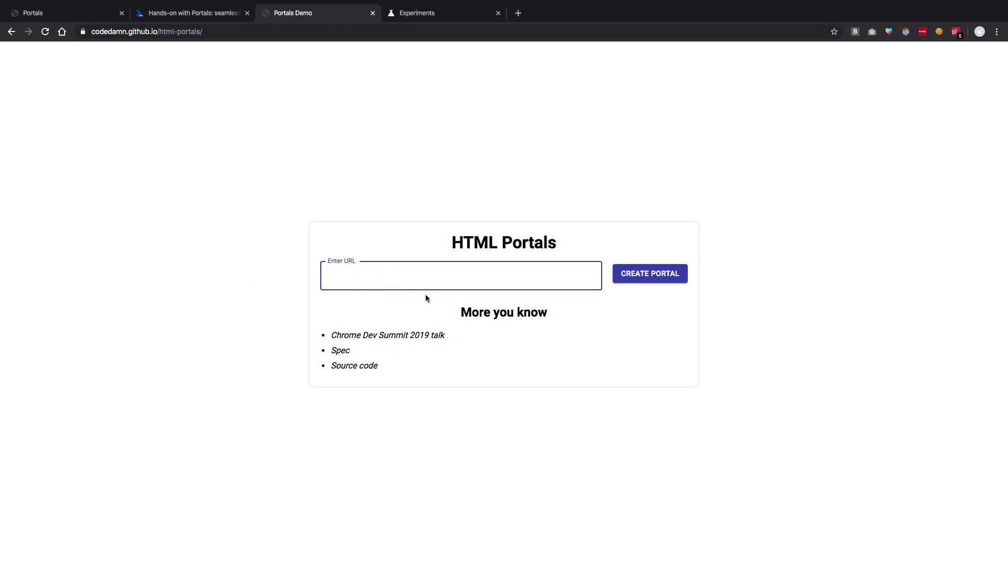
text(https://google.com)
click(651, 276)
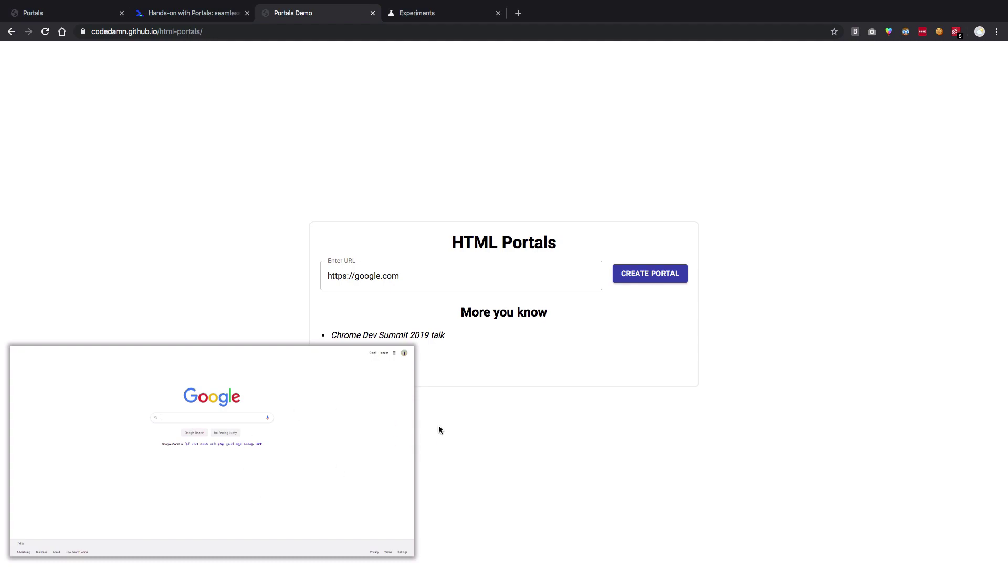
Activate the Google portal preview so the Google homepage fills the tab.
click(213, 31)
click(230, 159)
click(312, 428)
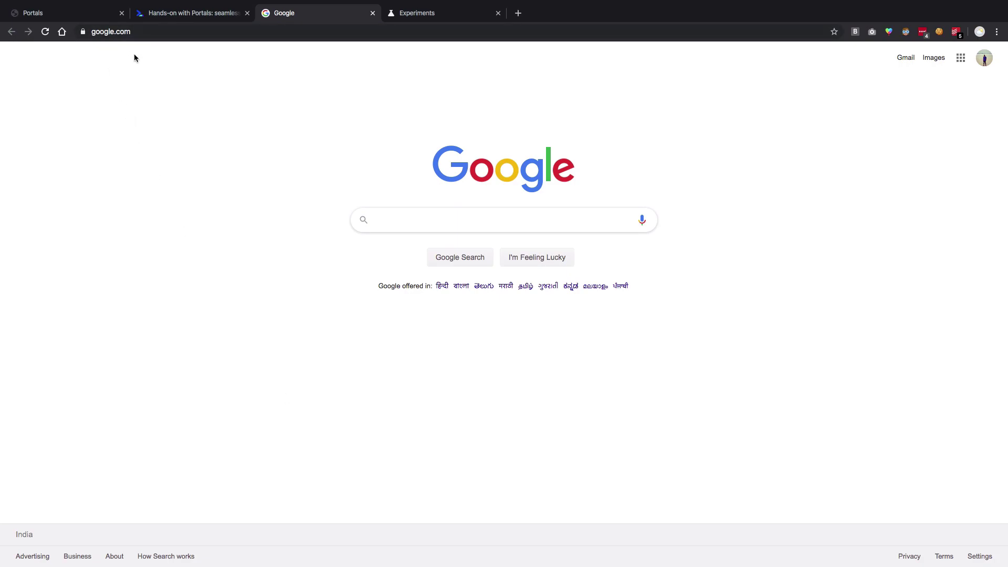
Load the HTML Portals demo page again from the address bar.
click(126, 33)
key(ctrl+c)
key(Right)
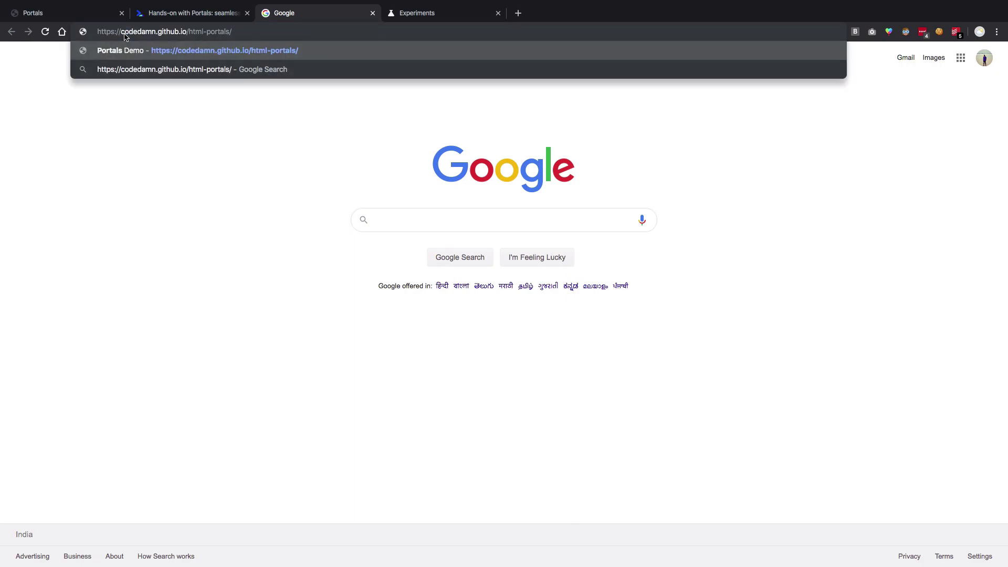
key(Return)
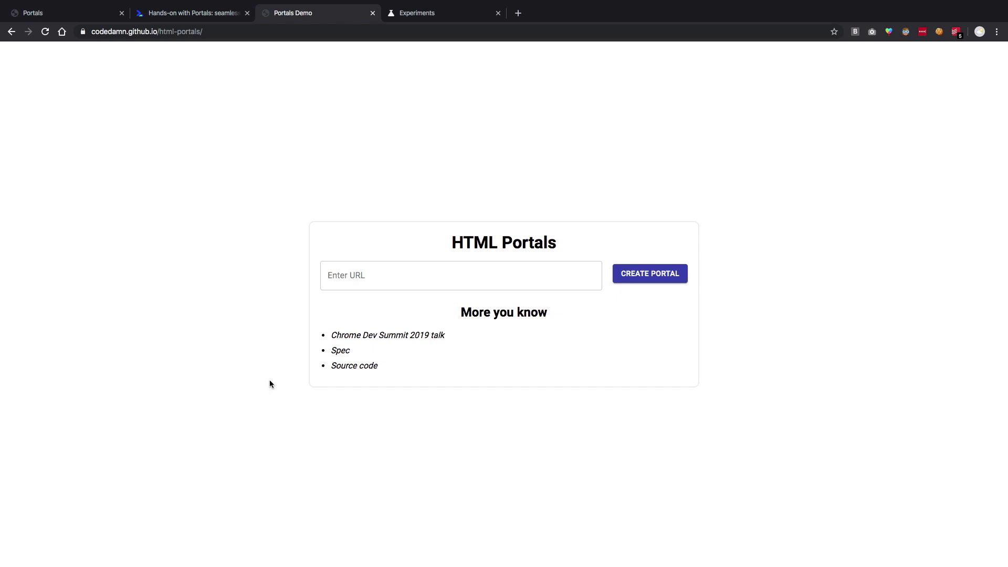
click(351, 273)
text(htt)
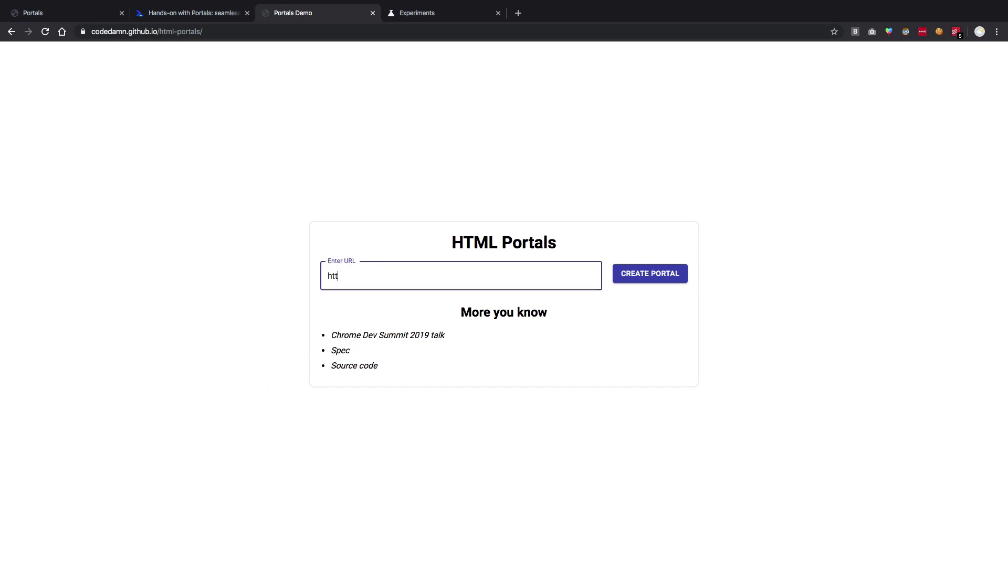
key(ctrl+a)
key(ctrl+v)
click(652, 276)
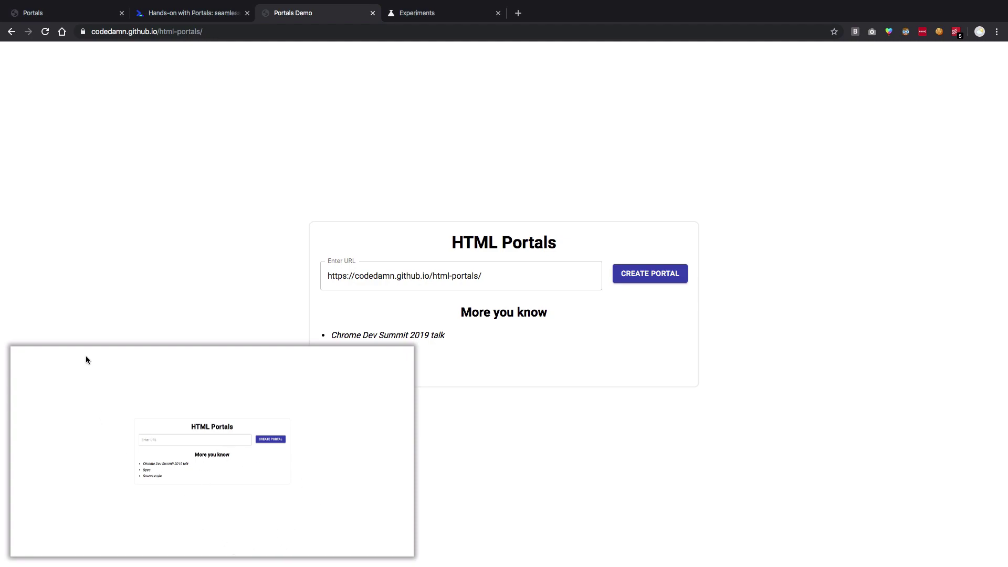
Inspect the portal element from the page's right-click menu.
right_click(380, 509)
click(603, 378)
right_click(598, 477)
click(561, 445)
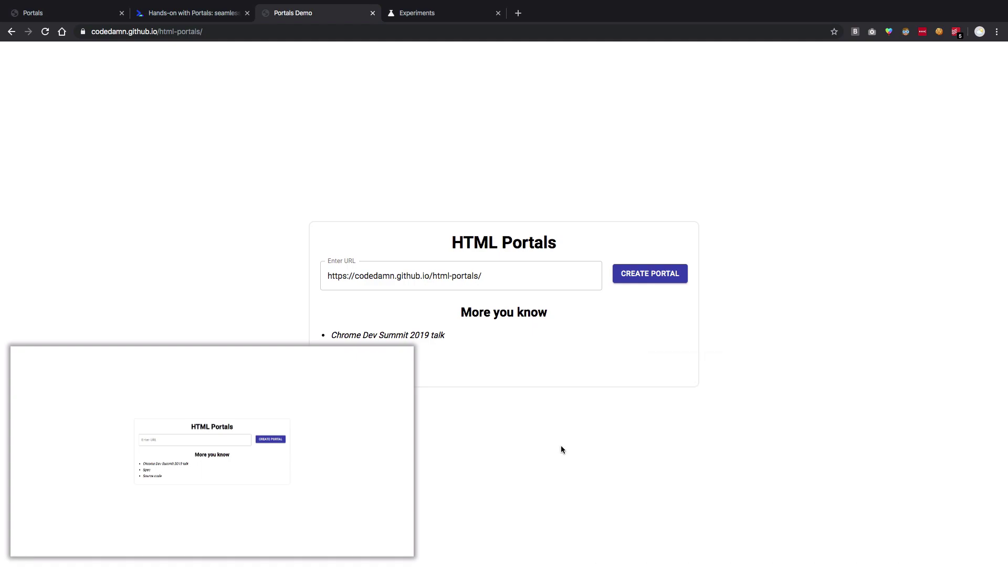
right_click(529, 402)
click(548, 540)
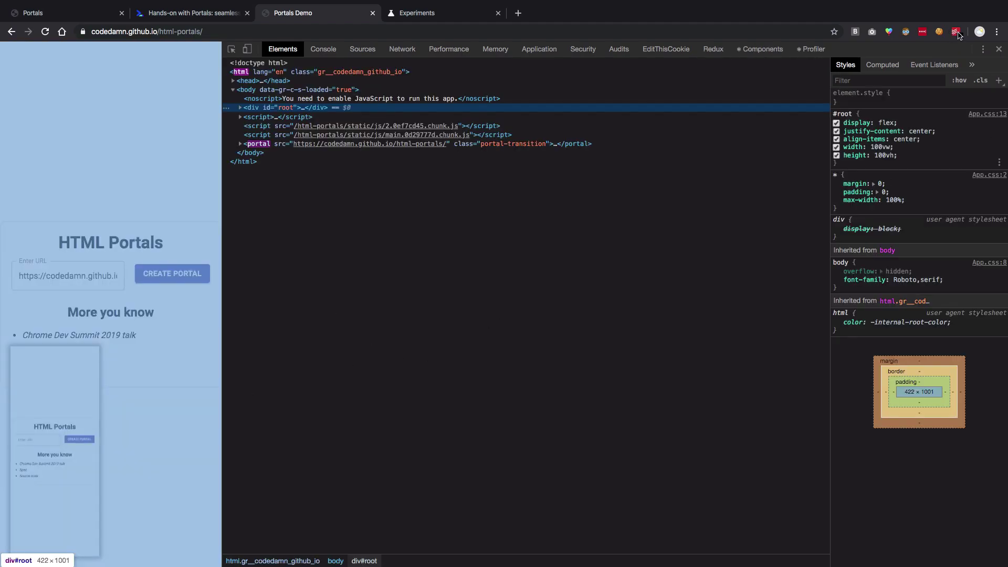
Select the <portal> node, enlarge and widen DevTools, and expand it to reveal its #document.
drag(224, 250, 695, 294)
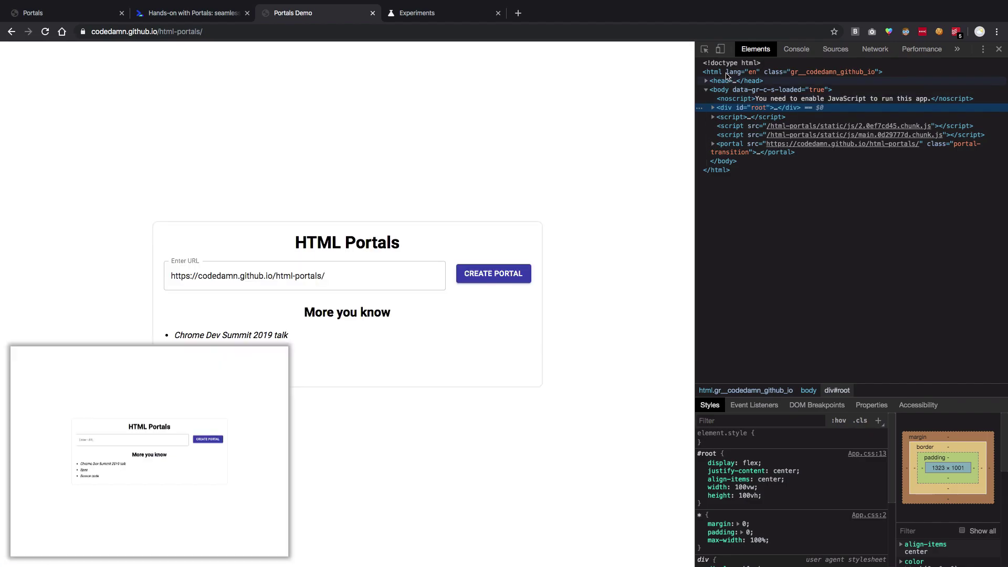
click(731, 152)
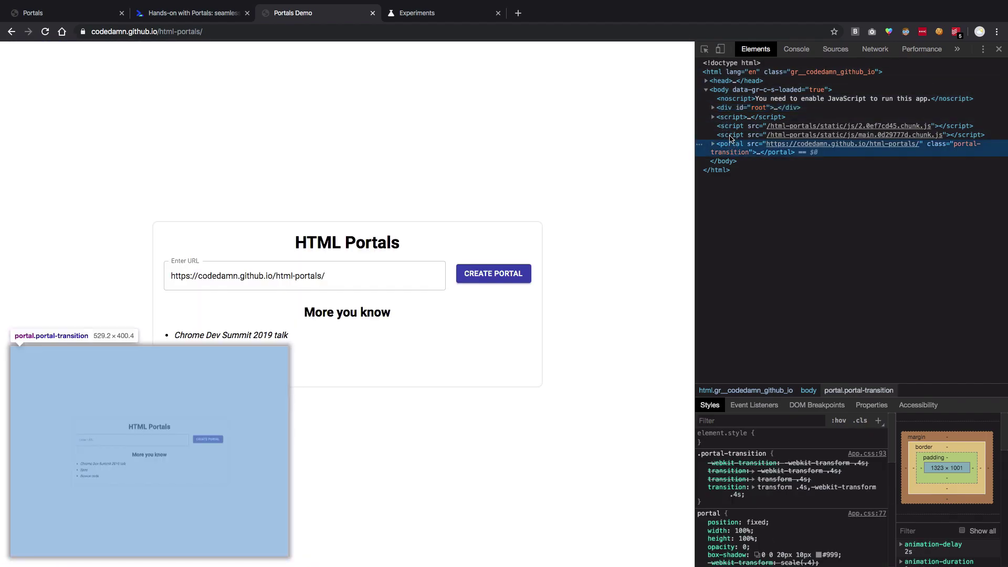
key(ctrl+plus)
key(ctrl+plus)
key(ctrl+plus)
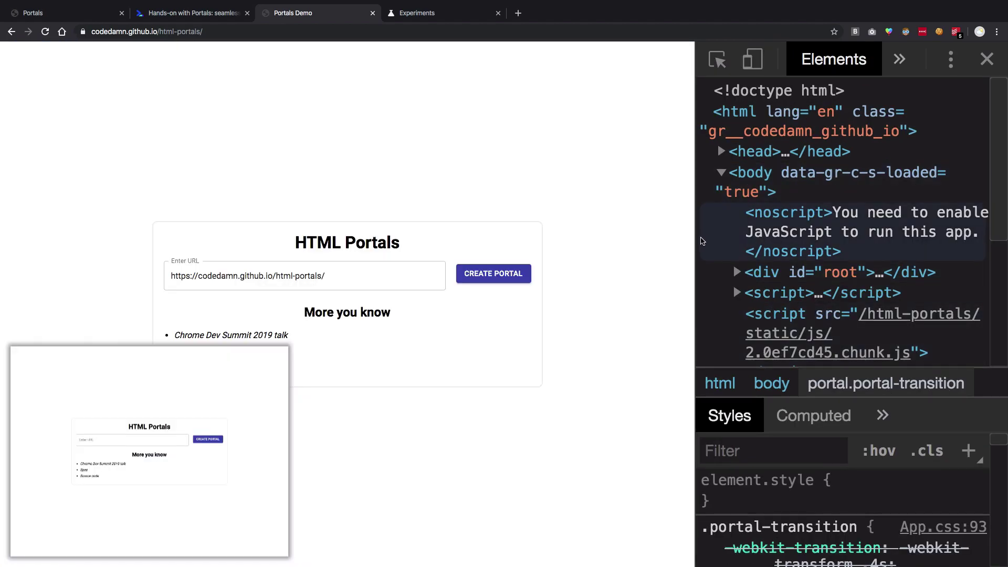
drag(695, 245, 653, 245)
scroll(716, 265, down, 5)
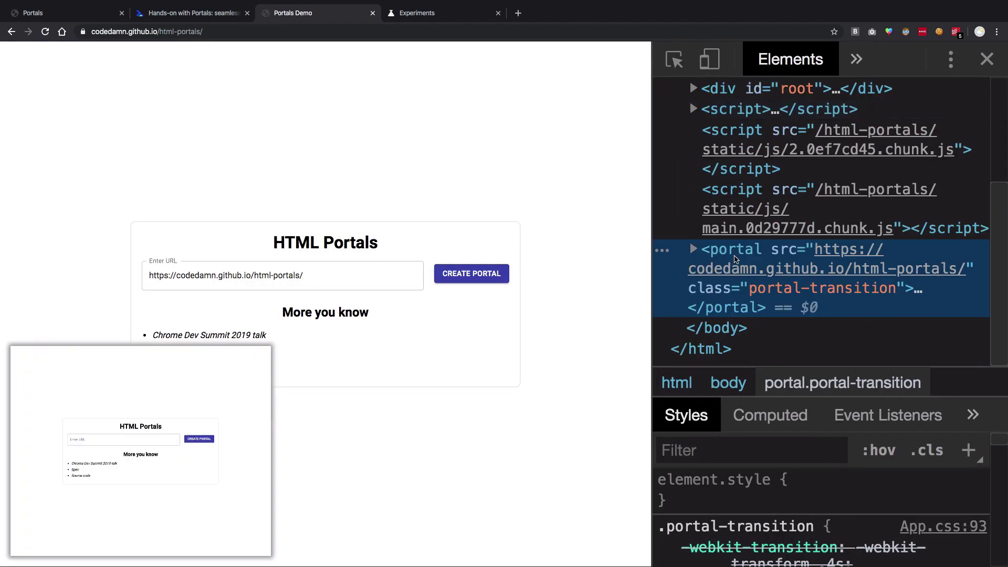
key(Right)
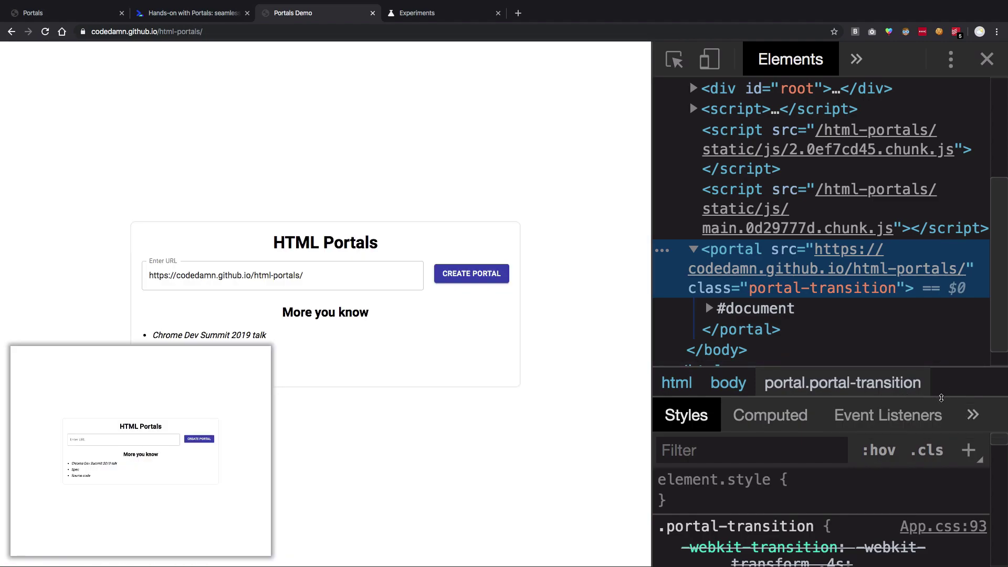
drag(944, 395, 941, 332)
scroll(785, 507, down, 4)
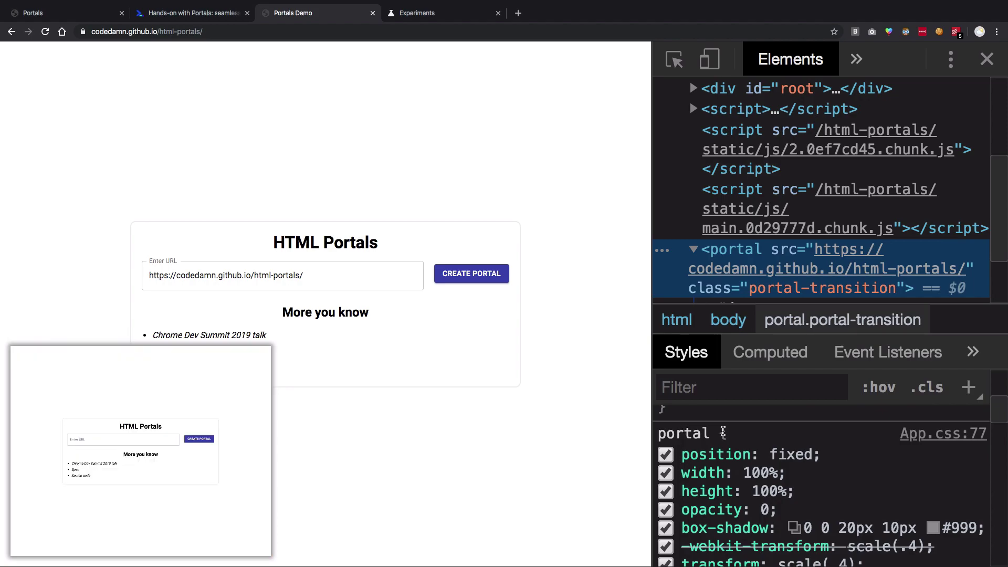
Toggle the portal's position: fixed and width: 100% style rules off and back on.
scroll(672, 437, down, 1)
click(670, 436)
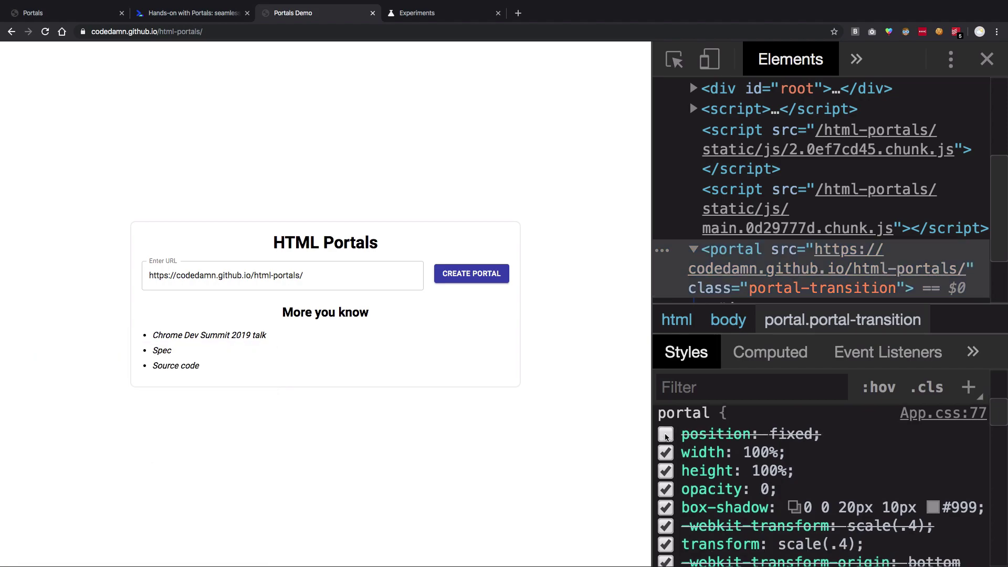
click(671, 436)
click(667, 454)
click(667, 453)
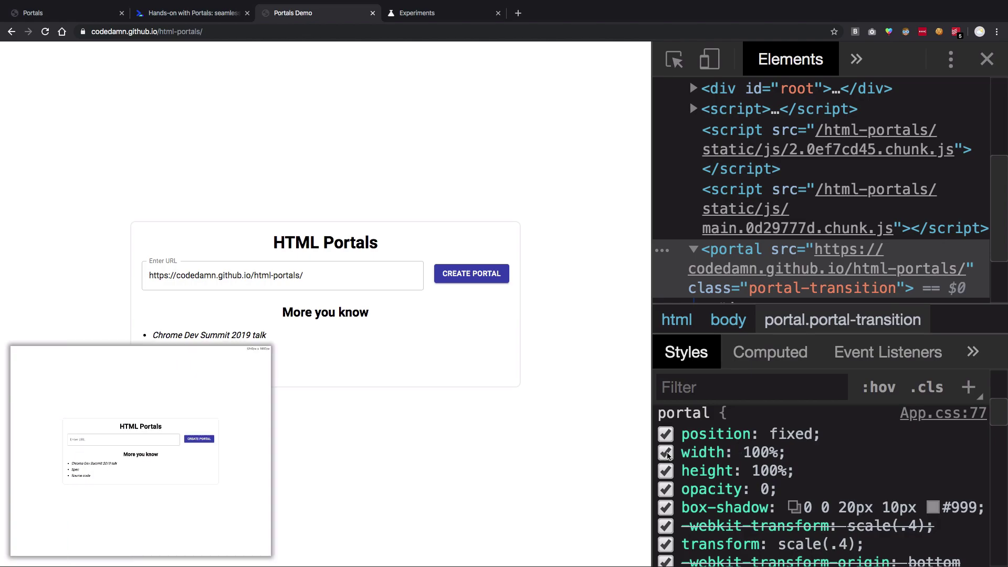
click(667, 453)
click(667, 453)
click(667, 453)
click(666, 453)
Toggle the portal's width: 100% and height: 100% rules off and on, widening DevTools further.
scroll(667, 454, down, 6)
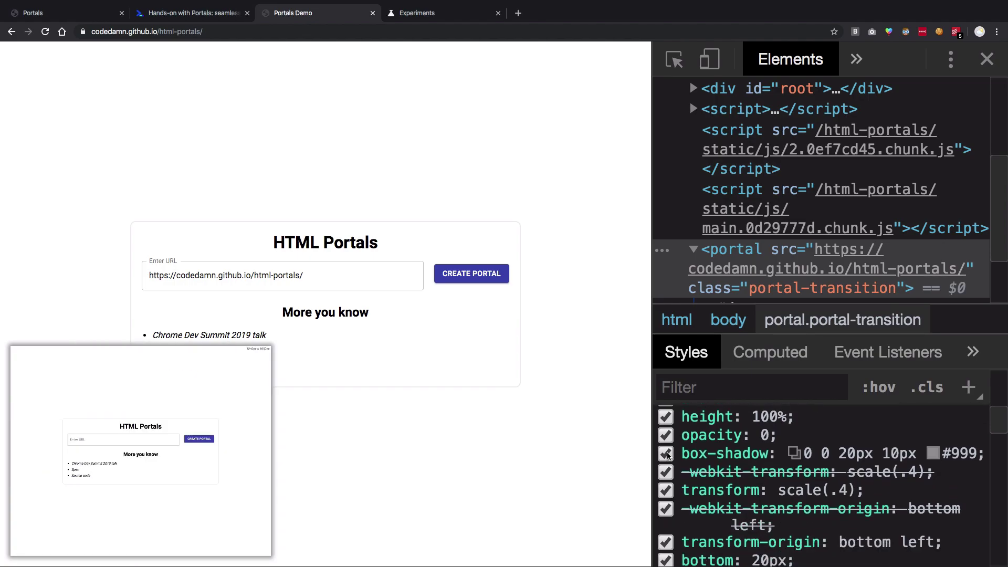
scroll(669, 455, up, 4)
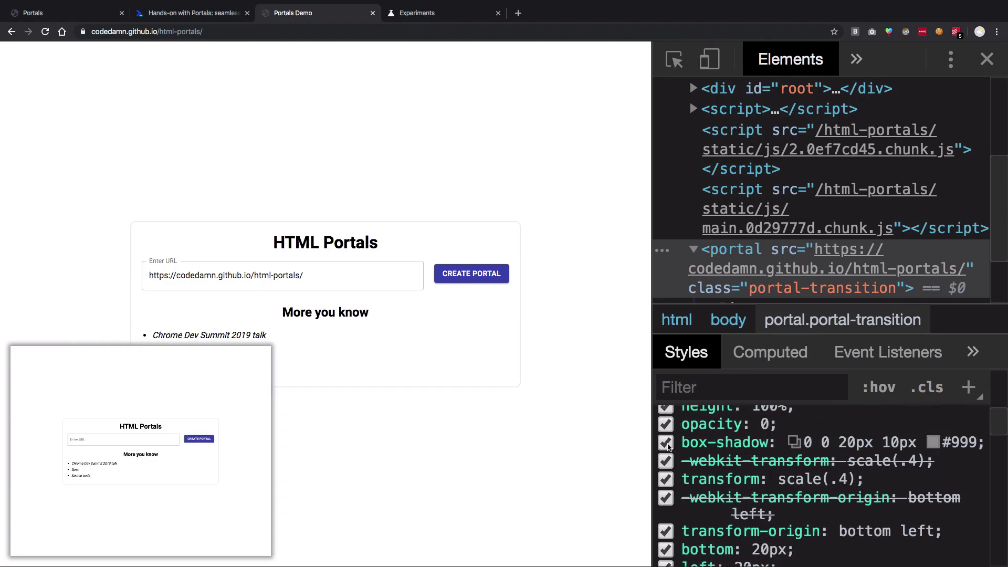
click(666, 425)
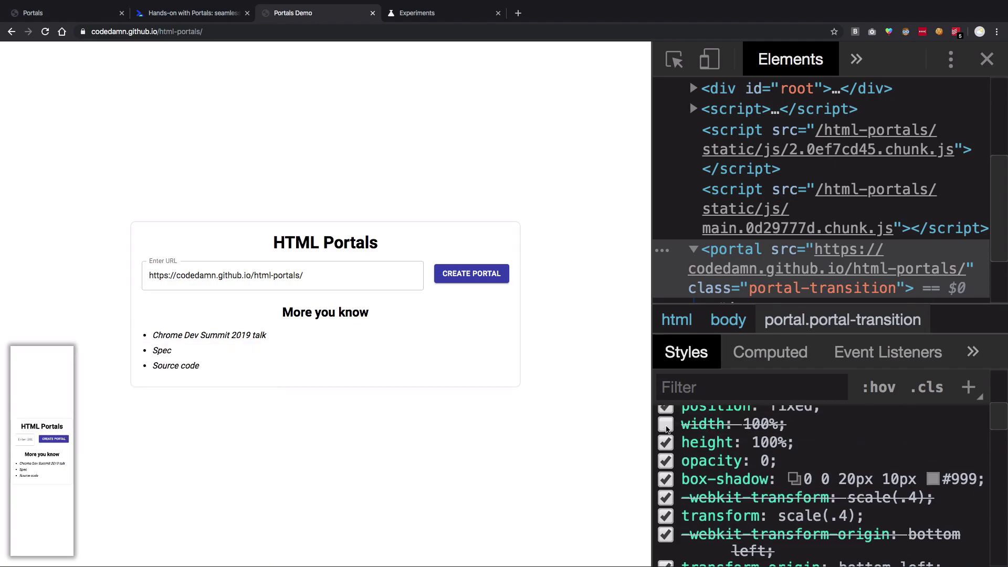
click(667, 425)
click(667, 443)
click(667, 443)
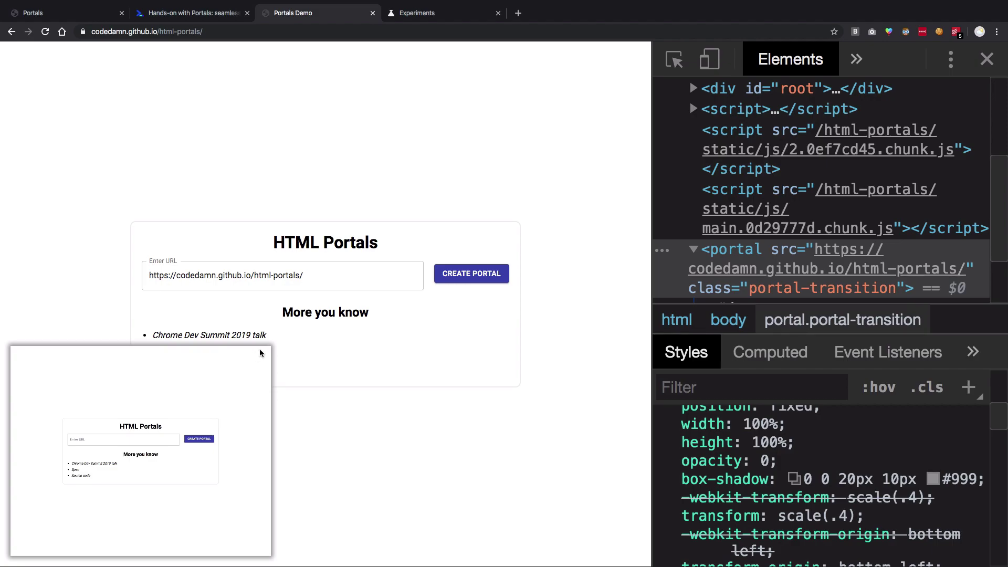
drag(652, 274, 552, 50)
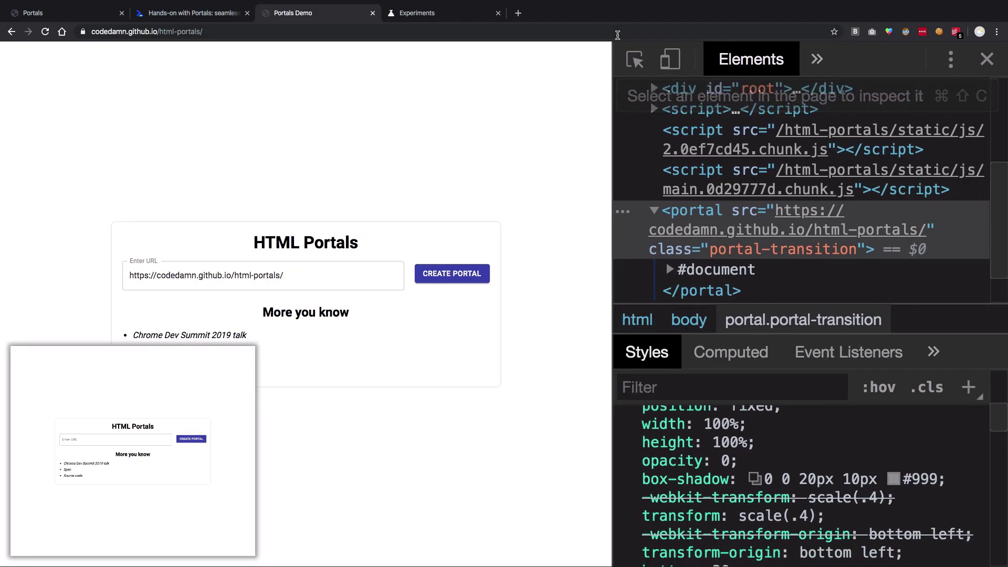
scroll(674, 469, down, 2)
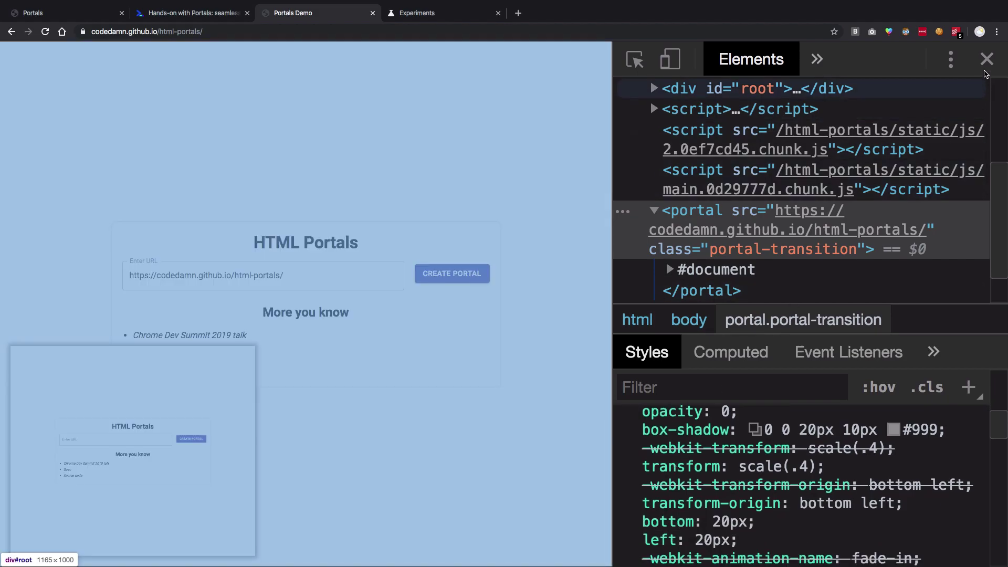
Close DevTools and activate the bottom-left portal preview to open its page.
click(986, 61)
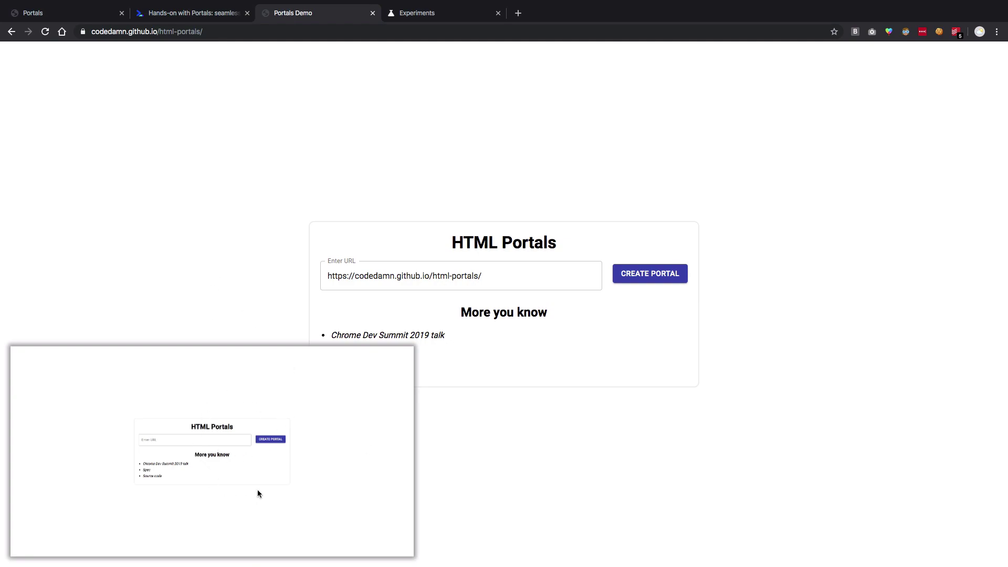
click(341, 423)
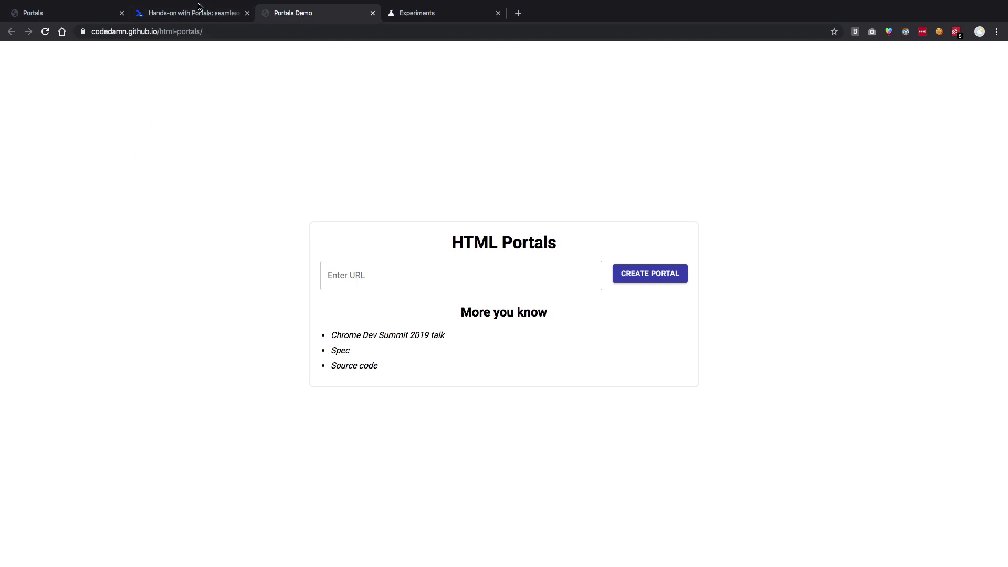
click(409, 16)
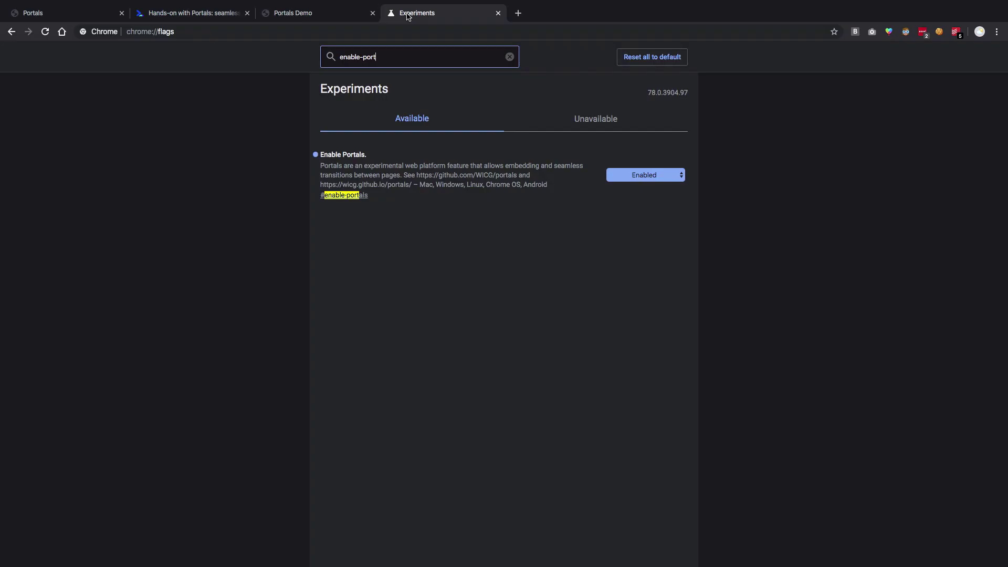
drag(389, 61, 333, 57)
drag(652, 93, 698, 95)
double_click(675, 91)
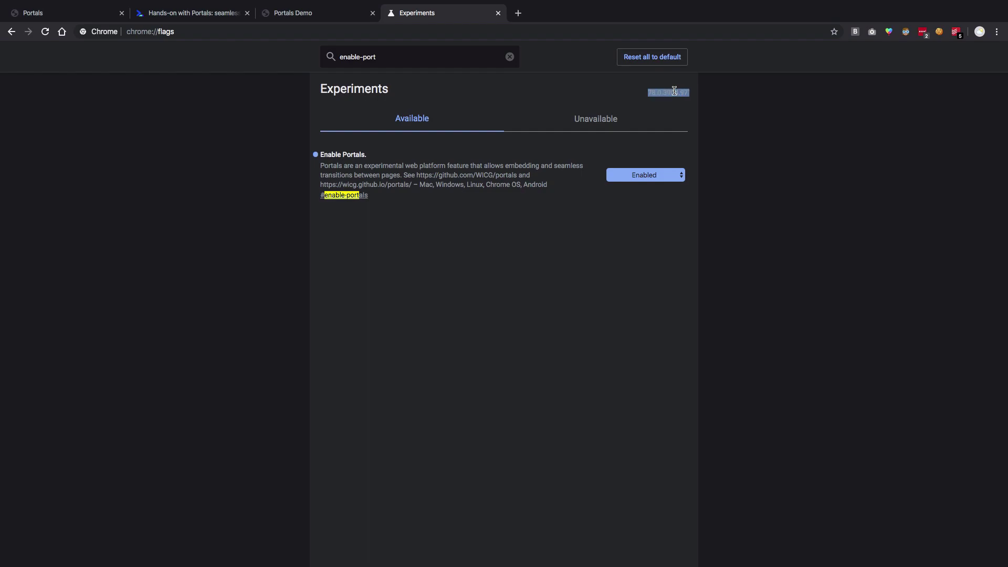
triple_click(549, 169)
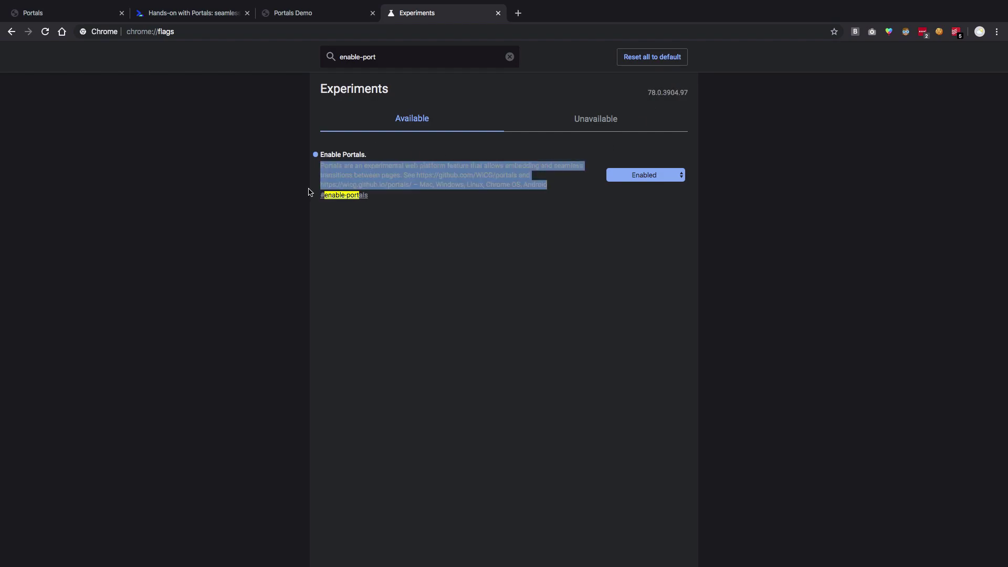
click(269, 193)
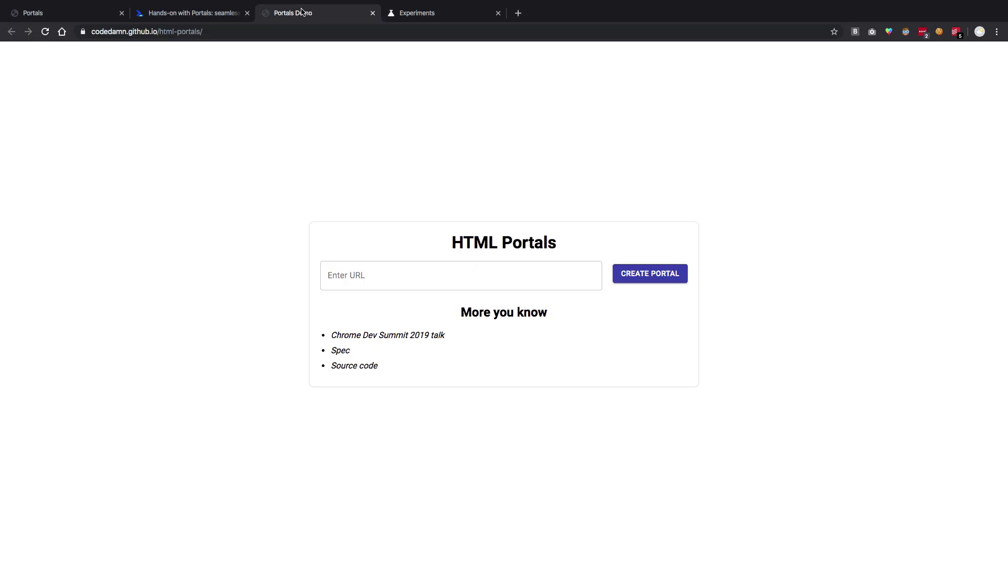
click(302, 12)
click(391, 11)
mouse_move(688, 3)
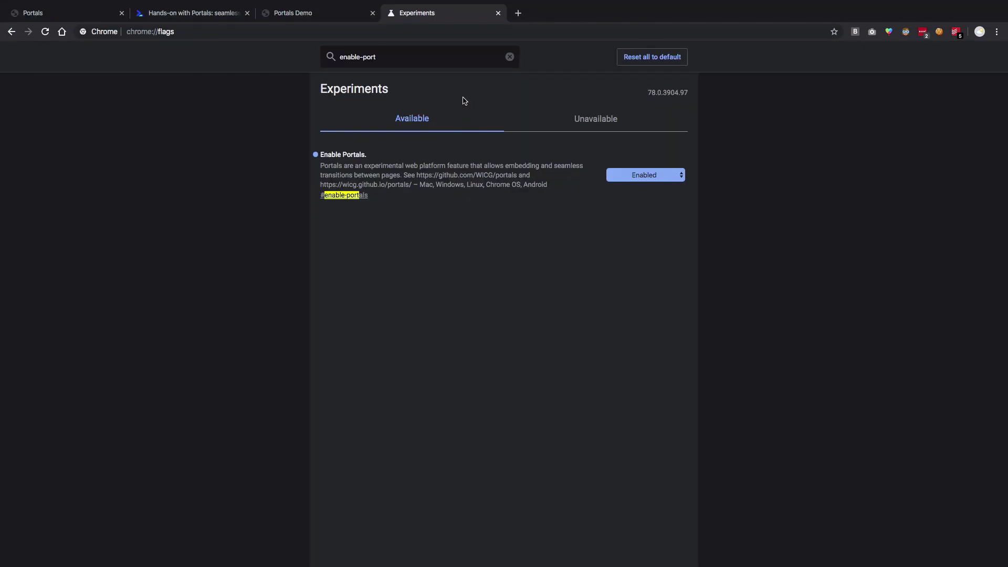
click(309, 17)
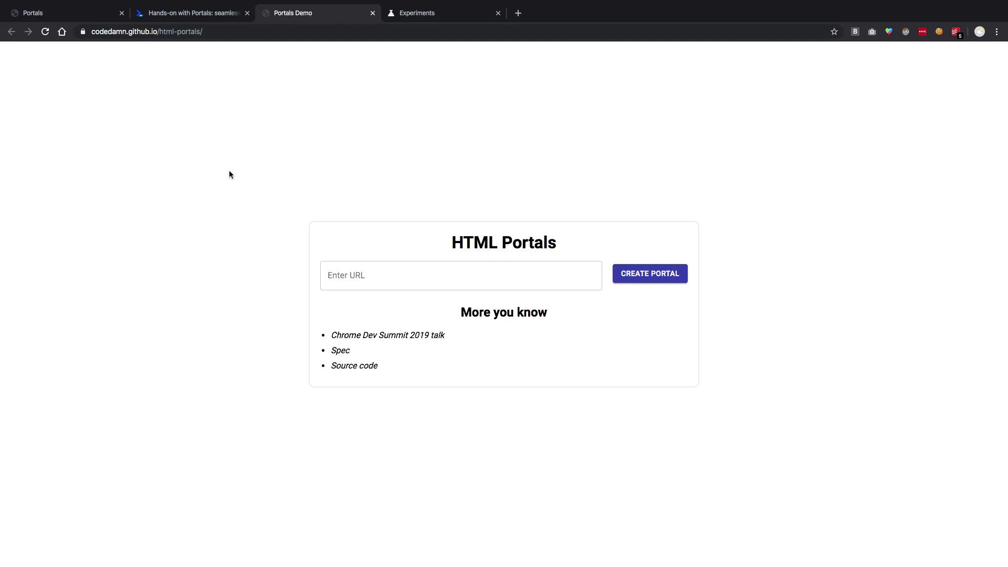